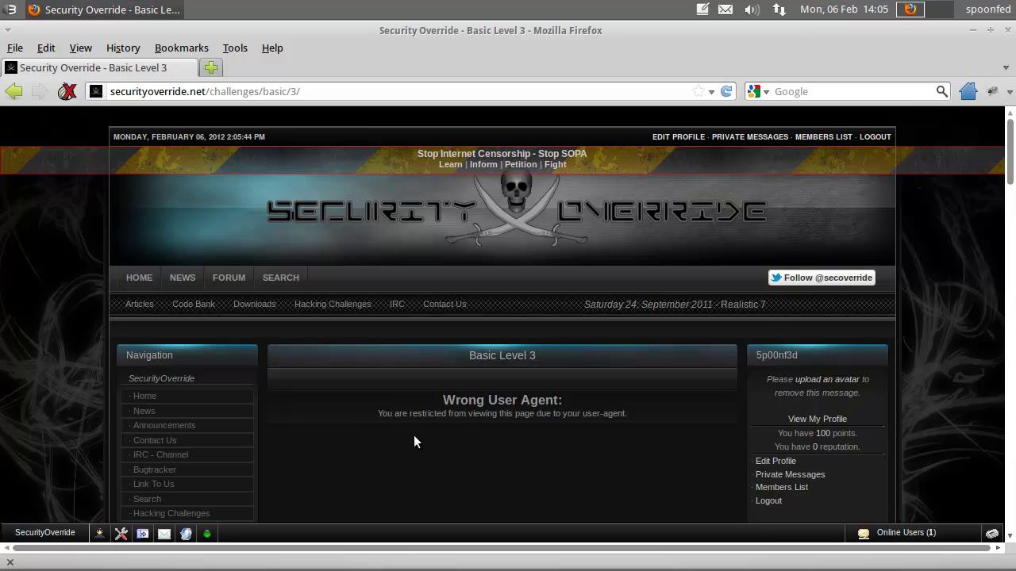
Read the Basic Level 3 page's 'Wrong User Agent' message and restriction explanation.
{"action": "left_click_drag", "start_coordinate": [464, 356], "coordinate": [595, 354]}
{"action": "left_click", "coordinate": [366, 429]}
{"action": "scroll", "coordinate": [366, 428], "scroll_direction": "down", "scroll_amount": 2}
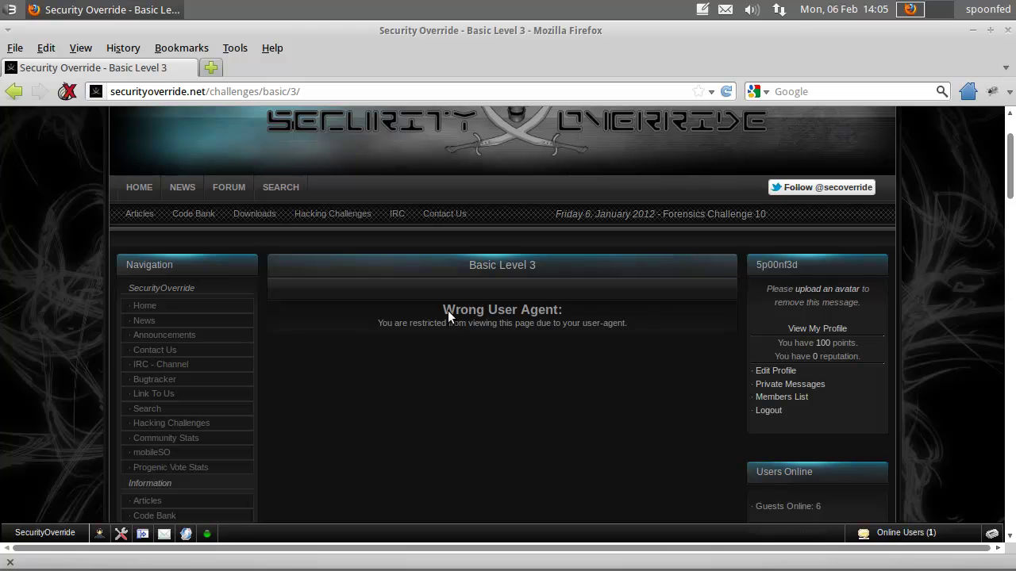
{"action": "left_click_drag", "start_coordinate": [447, 317], "coordinate": [641, 319]}
{"action": "left_click", "coordinate": [635, 326]}
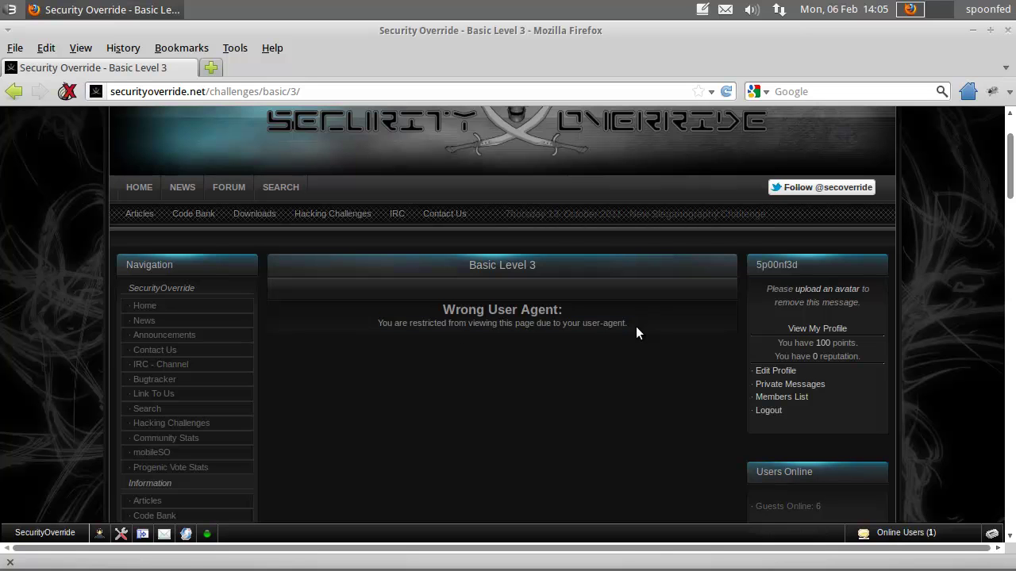
{"action": "left_click_drag", "start_coordinate": [379, 323], "coordinate": [630, 328]}
{"action": "left_click", "coordinate": [398, 402]}
Check the page's bots-online list and note GoogleBot as the user agent to imitate.
{"action": "left_click", "coordinate": [231, 47]}
{"action": "left_click", "coordinate": [238, 49]}
{"action": "left_click", "coordinate": [244, 50]}
{"action": "scroll", "coordinate": [429, 393], "scroll_direction": "down", "scroll_amount": 4}
{"action": "left_click_drag", "start_coordinate": [791, 430], "coordinate": [754, 434]}
{"action": "left_click", "coordinate": [410, 301]}
{"action": "scroll", "coordinate": [365, 310], "scroll_direction": "up", "scroll_amount": 3}
Intercept requests with Tamper Data and inspect the intercepted request's User-Agent header.
{"action": "left_click", "coordinate": [232, 47]}
{"action": "left_click", "coordinate": [297, 245]}
{"action": "left_click_drag", "start_coordinate": [275, 32], "coordinate": [703, 86]}
{"action": "left_click", "coordinate": [468, 107]}
{"action": "left_click", "coordinate": [817, 321]}
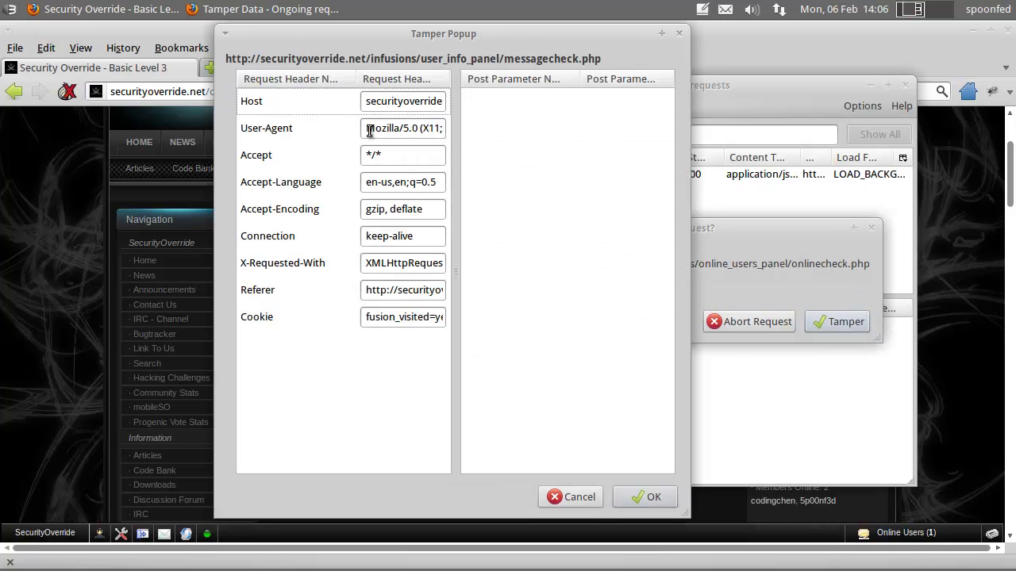
{"action": "mouse_move", "coordinate": [370, 129]}
{"action": "left_mouse_down"}
{"action": "mouse_move", "coordinate": [524, 135]}
{"action": "mouse_move", "coordinate": [291, 124]}
{"action": "left_mouse_up"}
{"action": "left_click", "coordinate": [678, 35]}
Release the intercepted request, close Tamper Data, and confirm User Agent Switcher is installed.
{"action": "left_click", "coordinate": [533, 319]}
{"action": "left_click", "coordinate": [905, 85]}
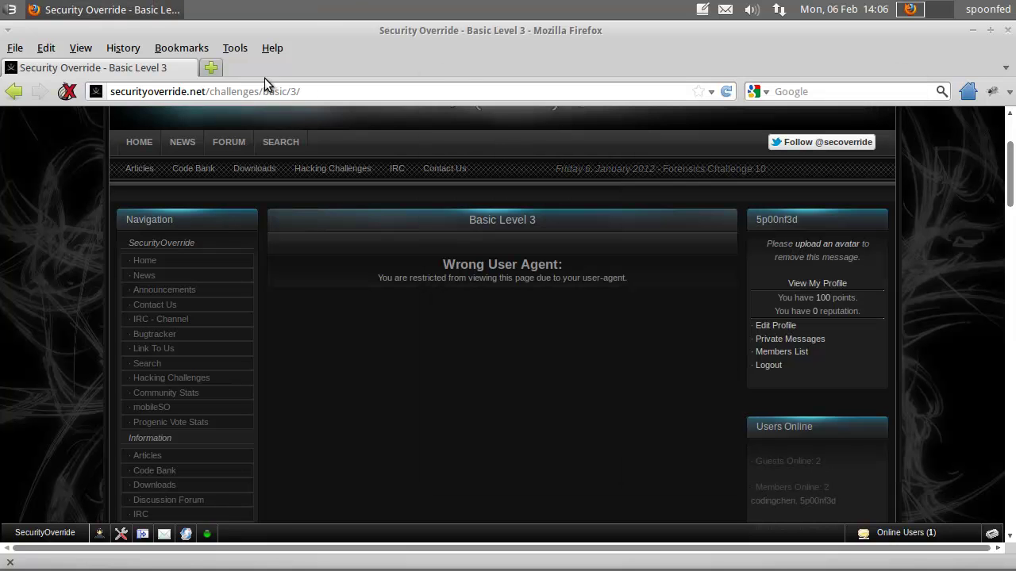
{"action": "left_click", "coordinate": [234, 48]}
{"action": "left_click", "coordinate": [311, 81]}
{"action": "left_click", "coordinate": [267, 489]}
{"action": "left_click", "coordinate": [387, 67]}
Switch the default user agent to Googlebot 2.1 and focus the address bar.
{"action": "left_click", "coordinate": [235, 48]}
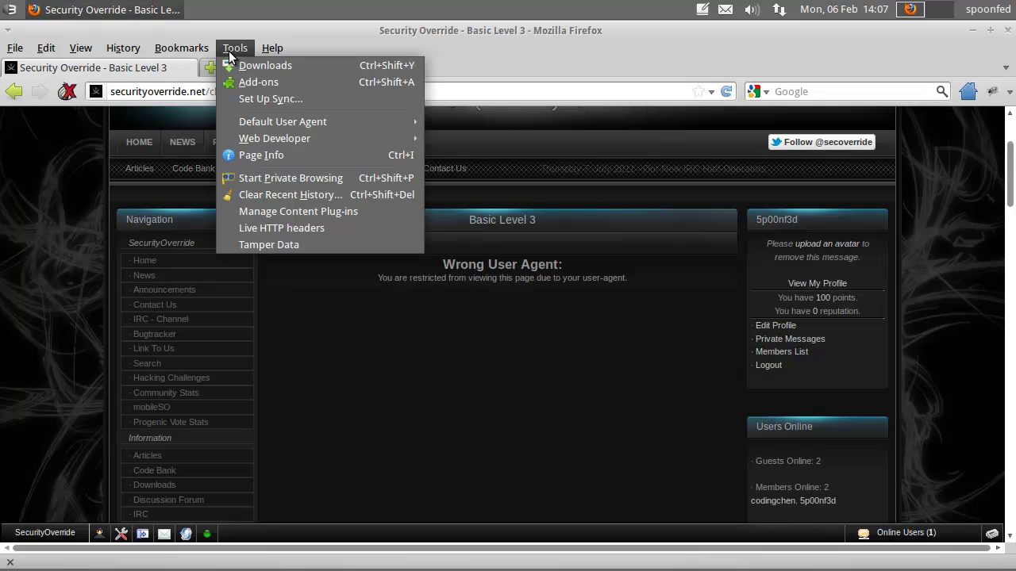
{"action": "left_click", "coordinate": [611, 162]}
{"action": "left_click", "coordinate": [293, 89]}
Reload the page and read the 'You have completed basic 3!' message and spoofing article.
{"action": "key", "text": "Return"}
{"action": "scroll", "coordinate": [419, 474], "scroll_direction": "down", "scroll_amount": 2}
{"action": "scroll", "coordinate": [420, 474], "scroll_direction": "down", "scroll_amount": 3}
{"action": "scroll", "coordinate": [425, 475], "scroll_direction": "down", "scroll_amount": 2}
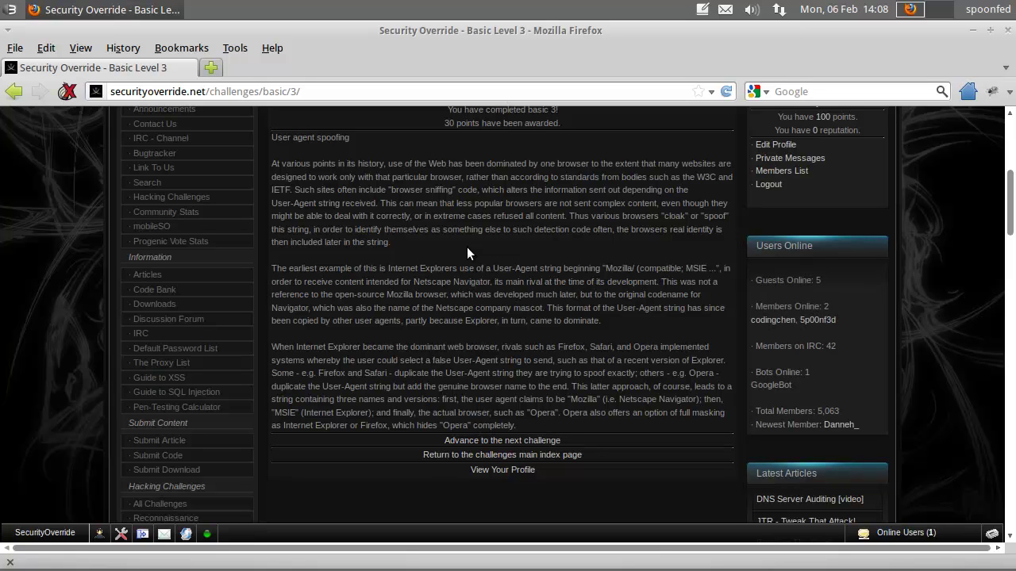
{"action": "left_click_drag", "start_coordinate": [343, 190], "coordinate": [544, 333]}
{"action": "left_click", "coordinate": [512, 298]}
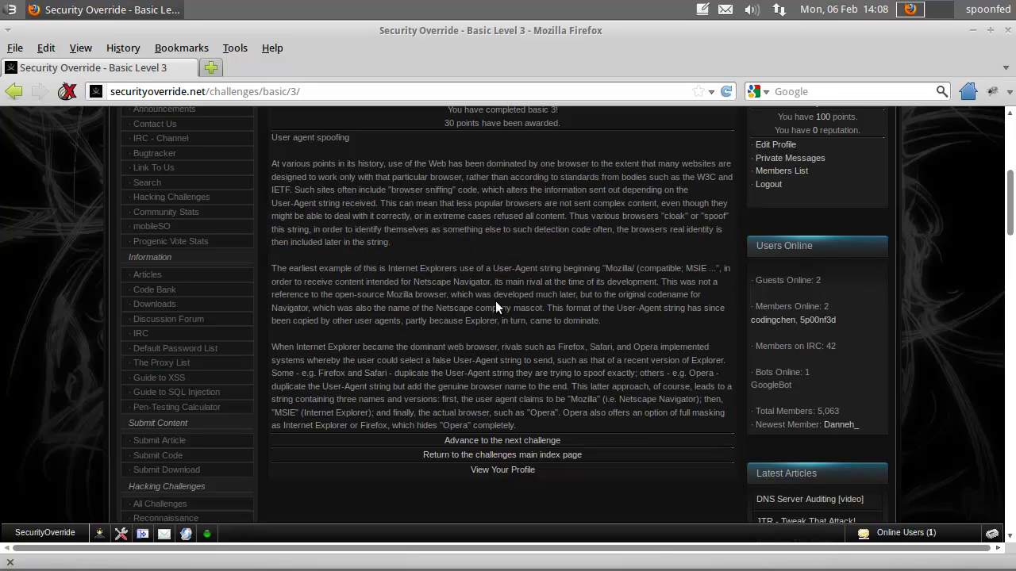